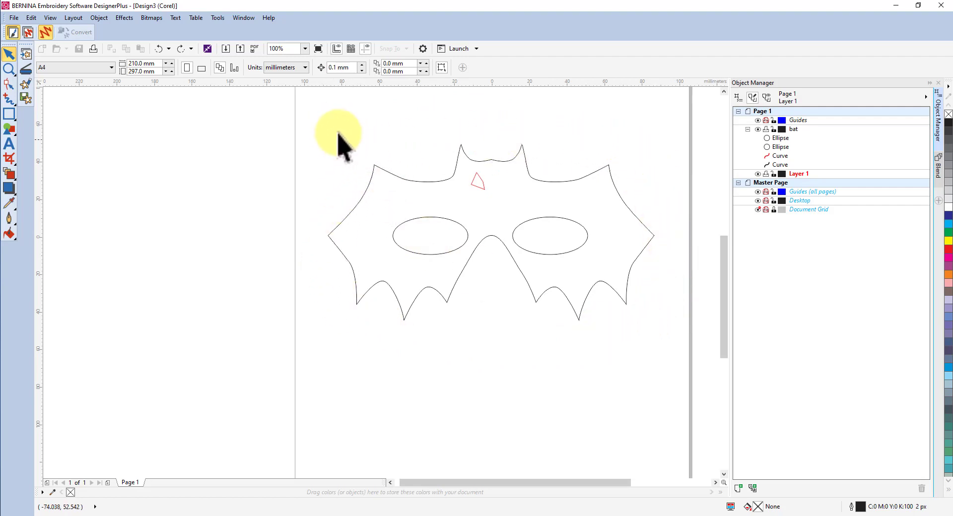
Step: Select all four bat mask vector objects and convert them to embroidery
{"action": "key", "text": "x"}
{"action": "mouse_move", "coordinate": [318, 128]}
{"action": "left_mouse_down"}
{"action": "mouse_move", "coordinate": [536, 130]}
{"action": "mouse_move", "coordinate": [653, 217]}
{"action": "mouse_move", "coordinate": [670, 326]}
{"action": "mouse_move", "coordinate": [664, 356]}
{"action": "mouse_move", "coordinate": [659, 349]}
{"action": "left_mouse_up"}
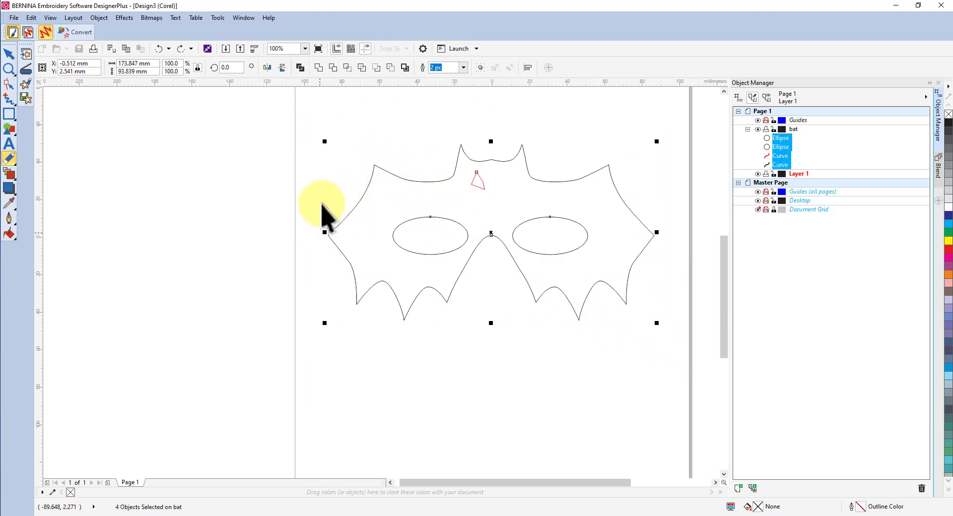
{"action": "key", "text": "space"}
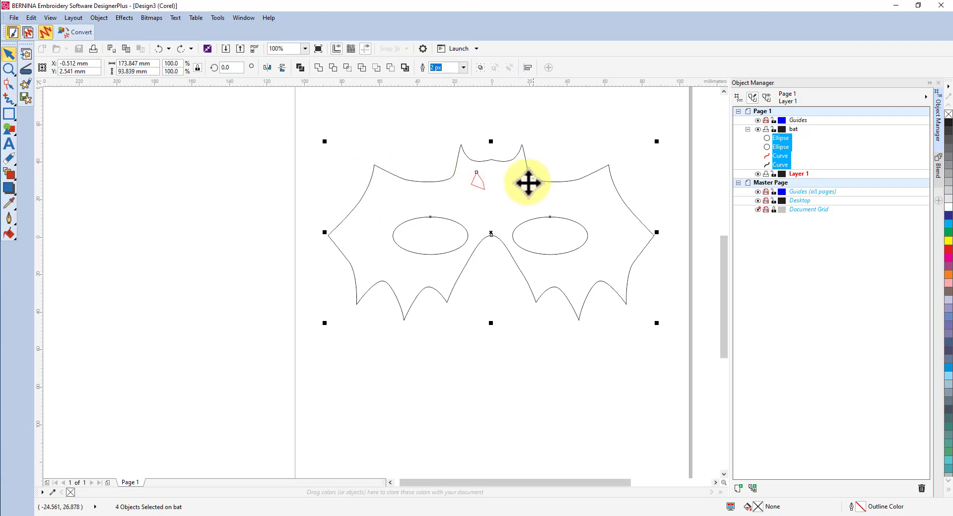
{"action": "left_click", "coordinate": [78, 33]}
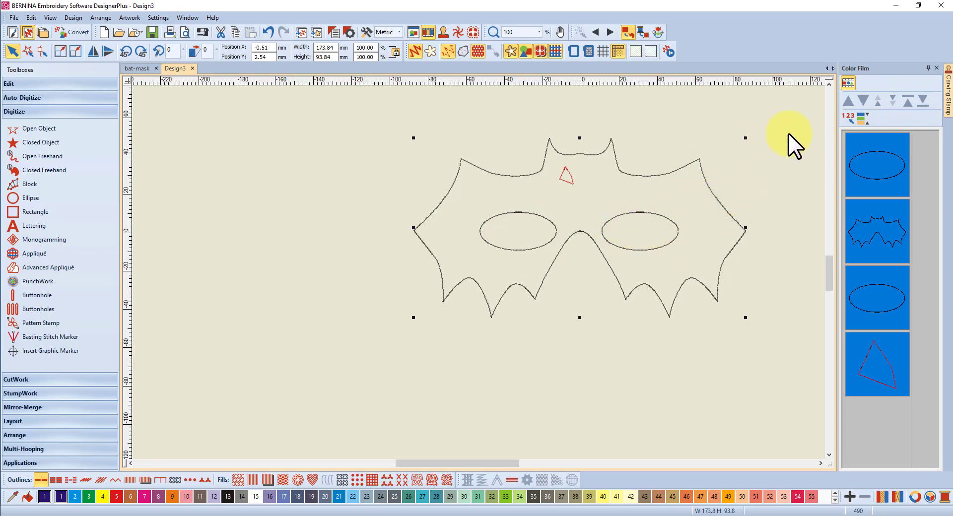
Step: Change the bat-shaped mask outline to a Satin outline, leaving the eye ellipses and small red shape alone
{"action": "left_click", "coordinate": [790, 362]}
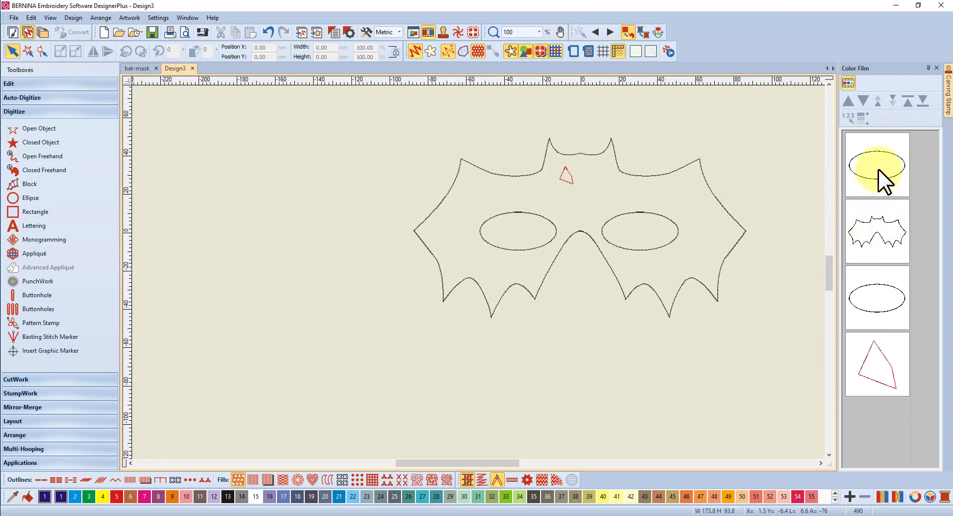
{"action": "left_click", "coordinate": [874, 234]}
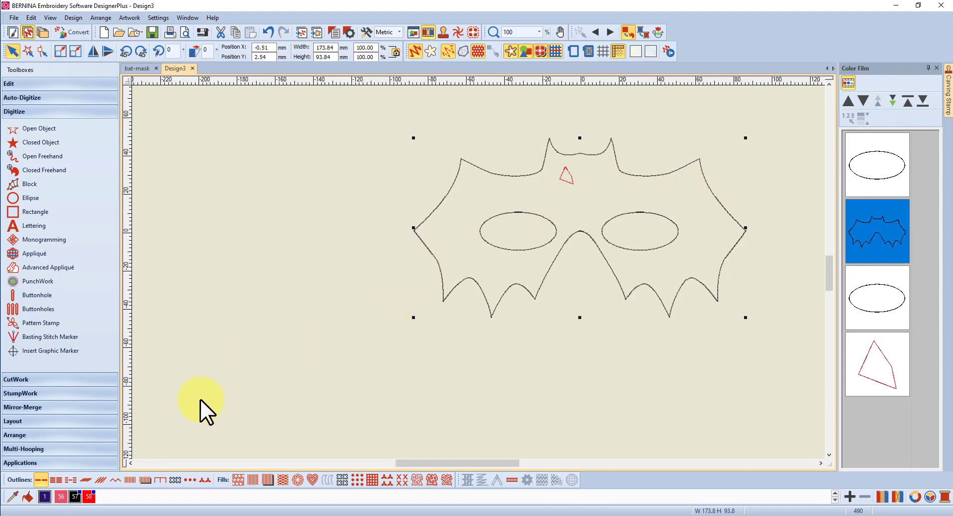
{"action": "left_click", "coordinate": [129, 480]}
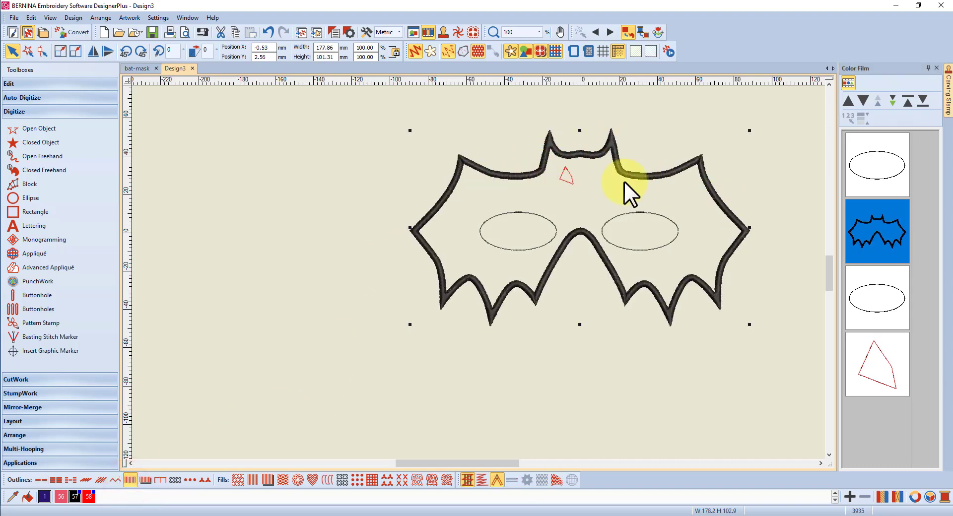
Step: Try to create an Advanced Appliqué from the satin bat outline
{"action": "left_click", "coordinate": [37, 268]}
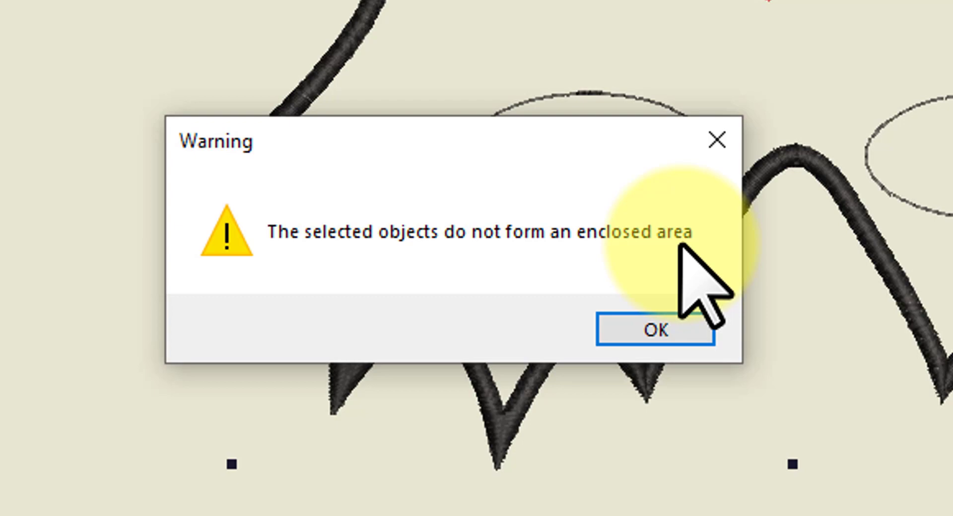
{"action": "left_click", "coordinate": [650, 331]}
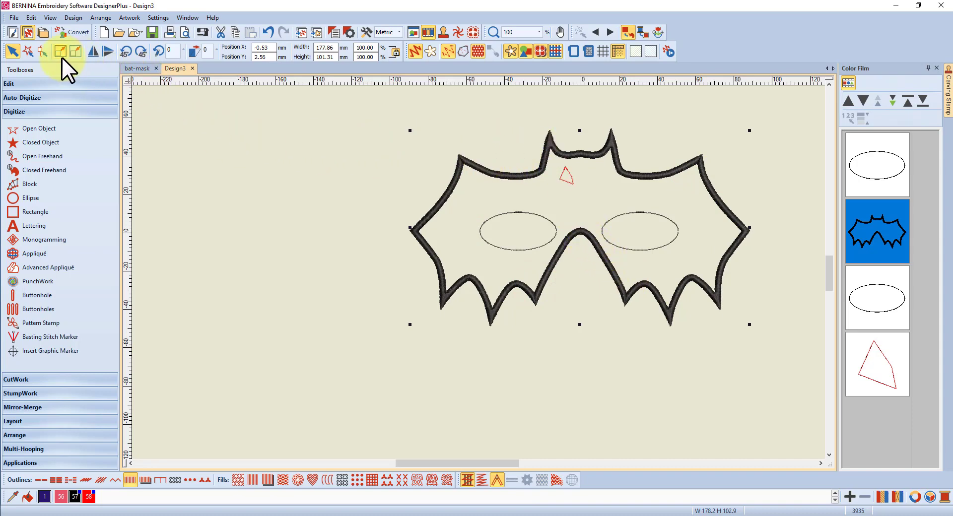
Step: Examine the bat outline's reshape nodes around the nose peak and check the curve-closing commands available for it
{"action": "left_click", "coordinate": [41, 50]}
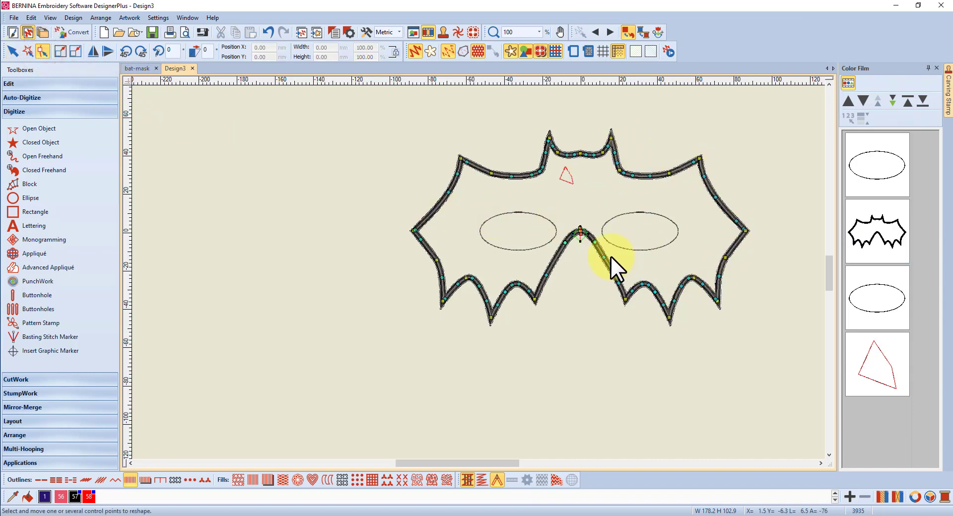
{"action": "scroll", "coordinate": [580, 241], "scroll_direction": "up", "scroll_amount": 6}
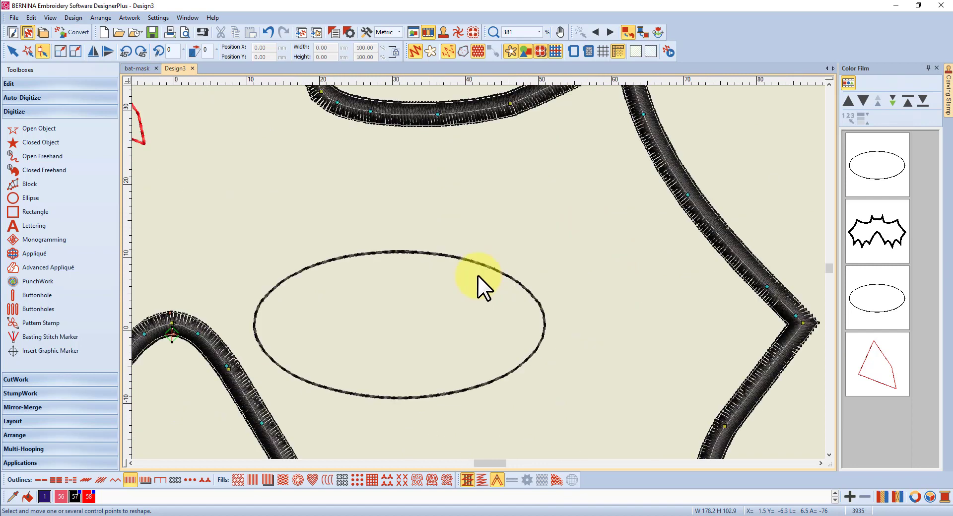
{"action": "scroll", "coordinate": [167, 323], "scroll_direction": "up", "scroll_amount": 3}
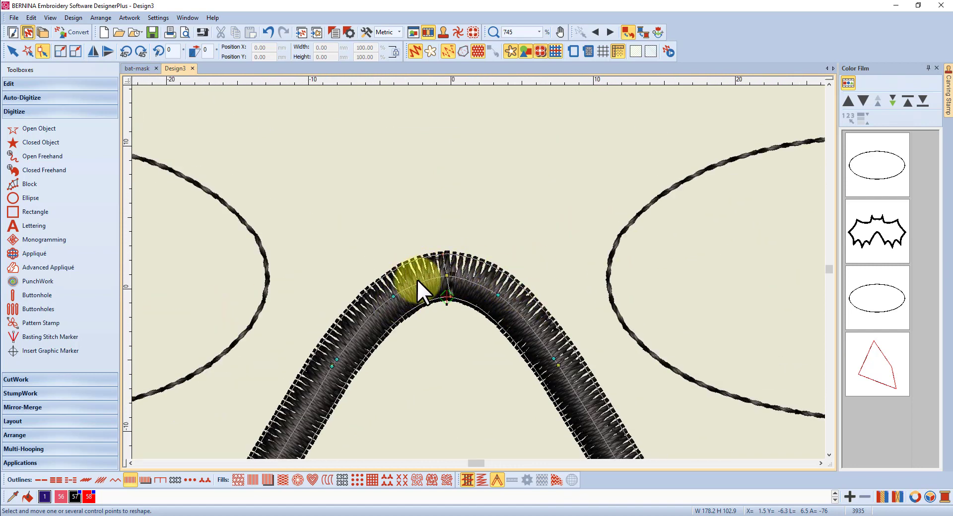
{"action": "scroll", "coordinate": [462, 260], "scroll_direction": "down", "scroll_amount": 8}
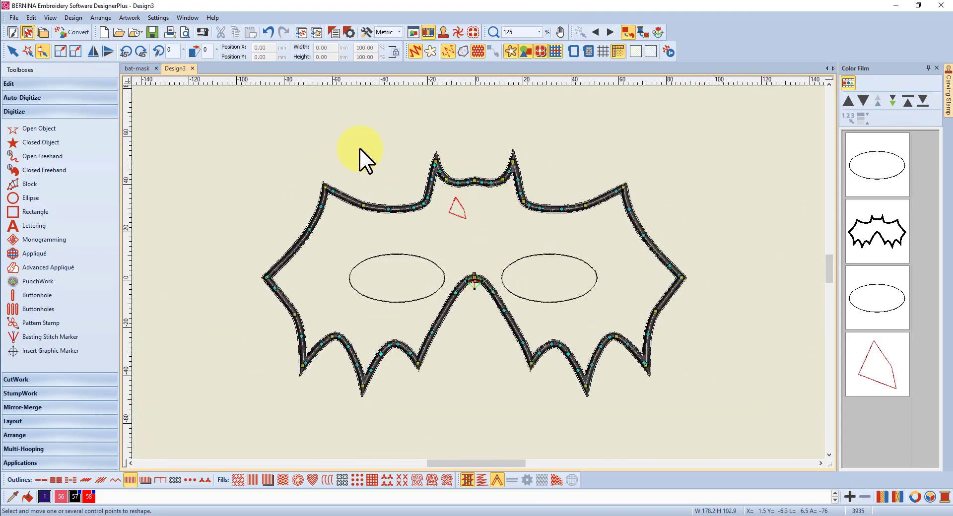
{"action": "left_click", "coordinate": [12, 50]}
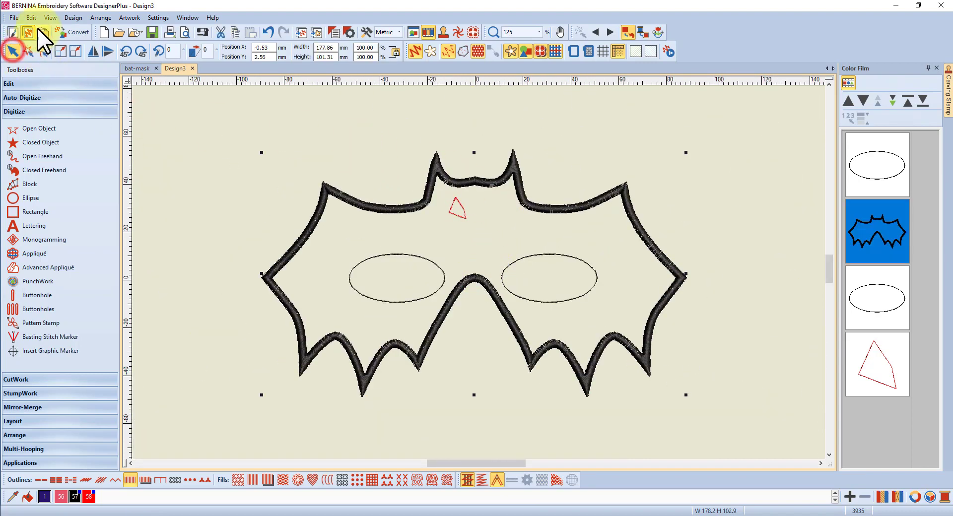
{"action": "left_click", "coordinate": [34, 17]}
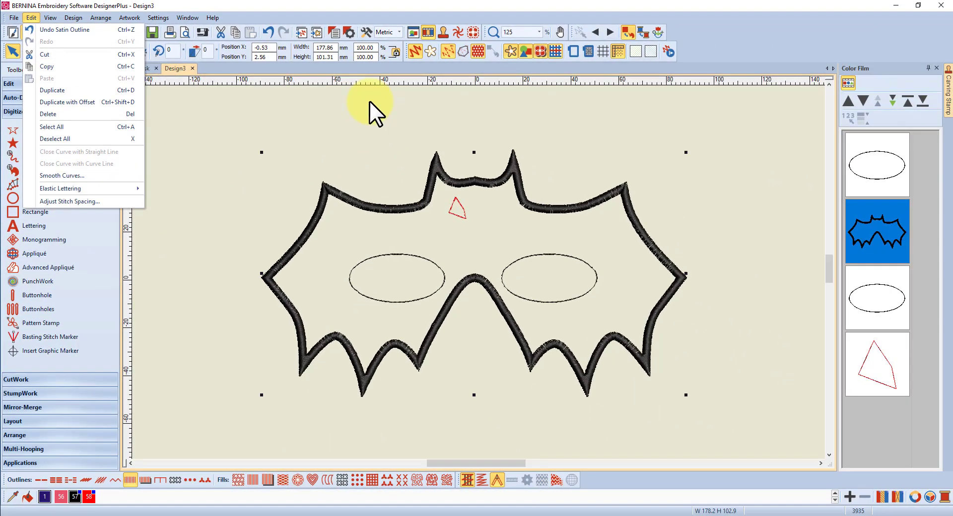
{"action": "left_click", "coordinate": [724, 201]}
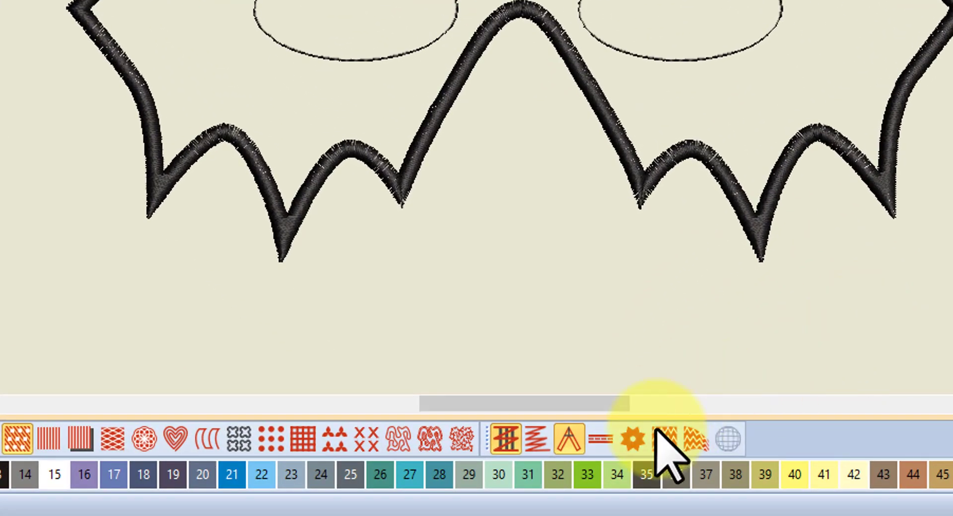
Step: Turn off the mitered corners effect for the satin bat outline
{"action": "left_click", "coordinate": [565, 442]}
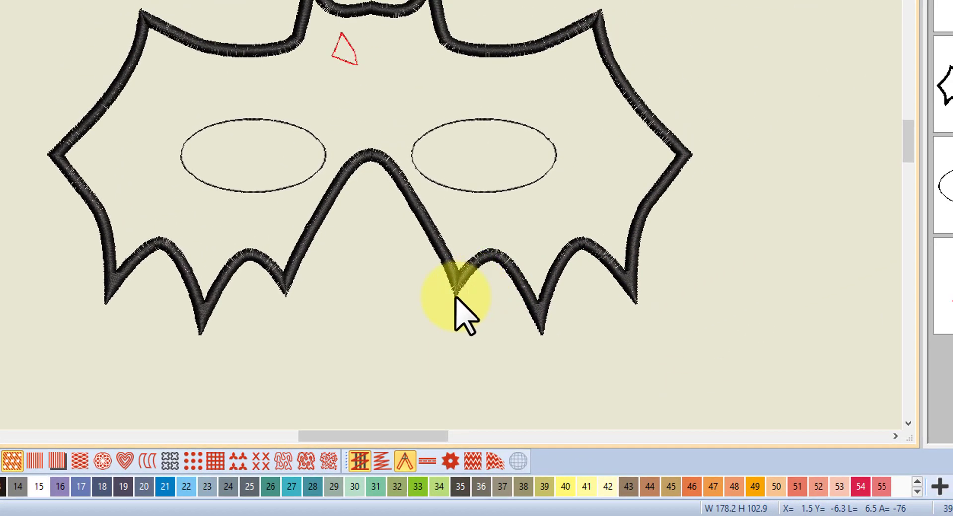
{"action": "scroll", "coordinate": [455, 292], "scroll_direction": "up", "scroll_amount": 3}
{"action": "scroll", "coordinate": [376, 147], "scroll_direction": "up", "scroll_amount": 2}
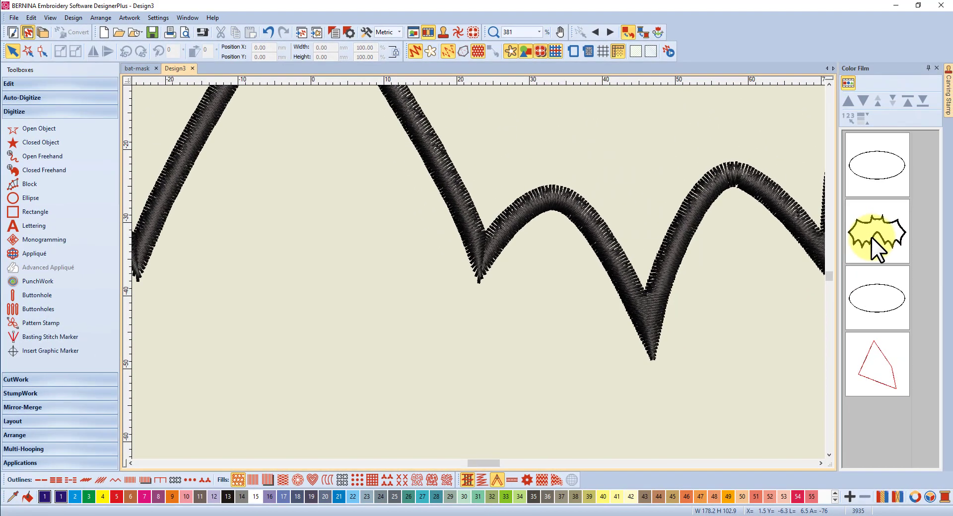
{"action": "left_click", "coordinate": [872, 236]}
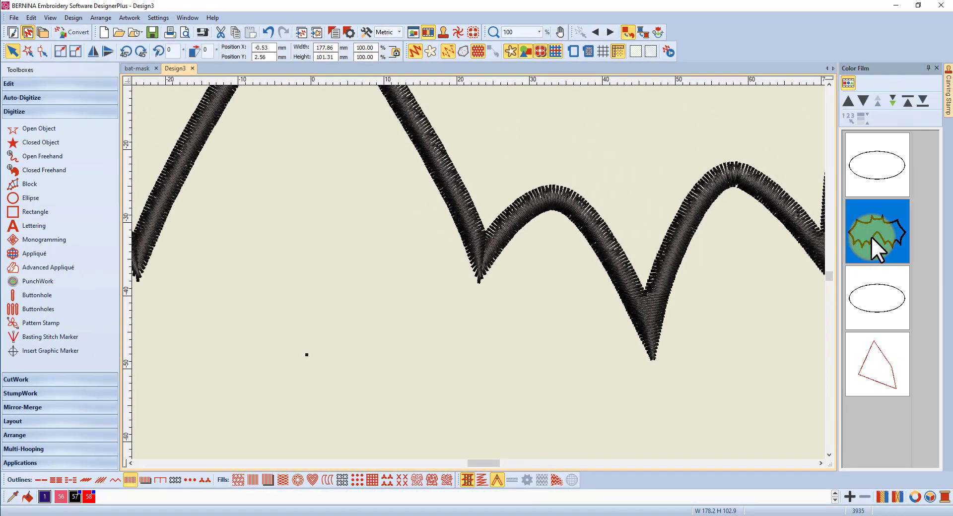
{"action": "left_click", "coordinate": [495, 479]}
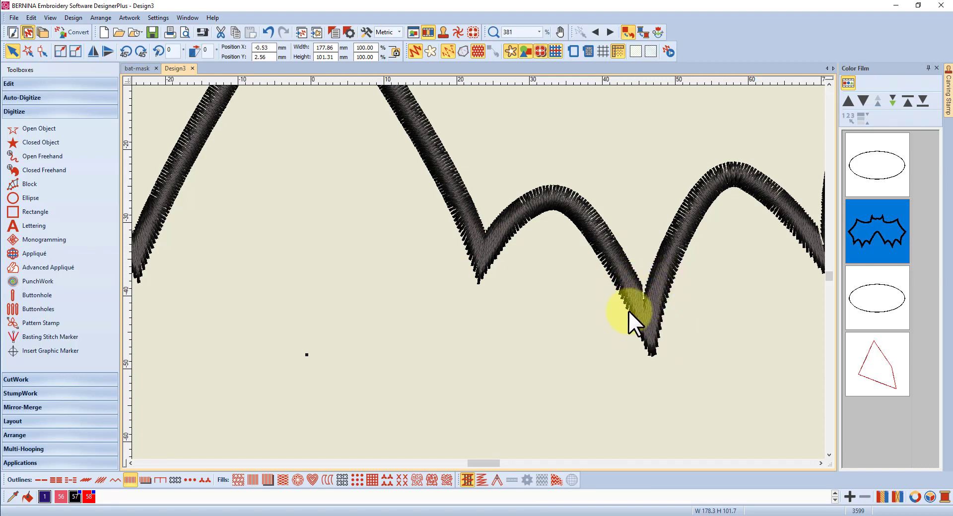
Step: Create an Advanced Appliqué from the bat outline, place solid black color in its patch, and close the appliqué settings
{"action": "scroll", "coordinate": [638, 278], "scroll_direction": "down", "scroll_amount": 1}
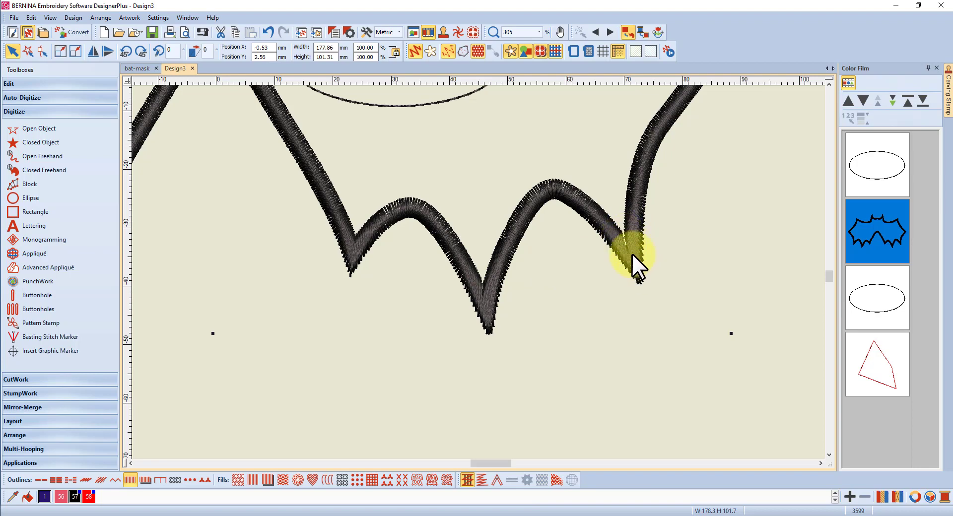
{"action": "scroll", "coordinate": [630, 225], "scroll_direction": "down", "scroll_amount": 1}
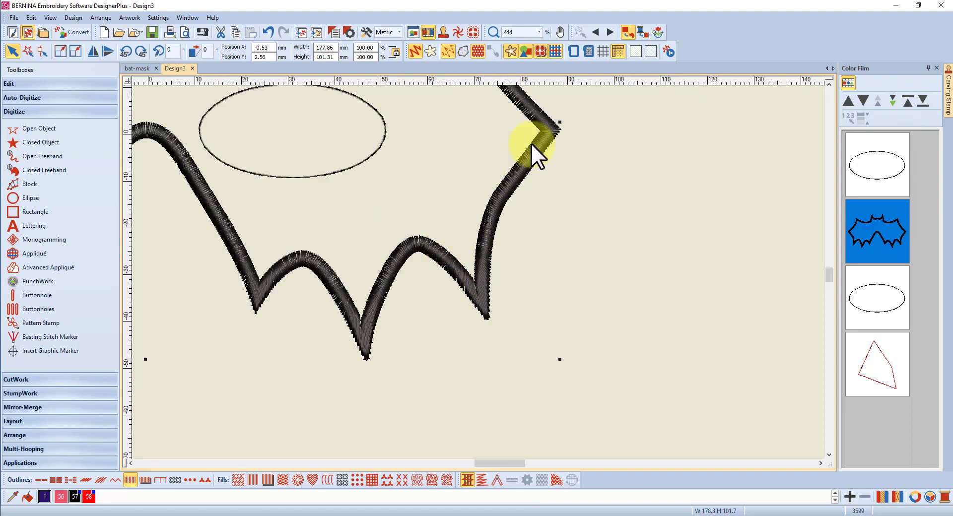
{"action": "scroll", "coordinate": [464, 279], "scroll_direction": "down", "scroll_amount": 1}
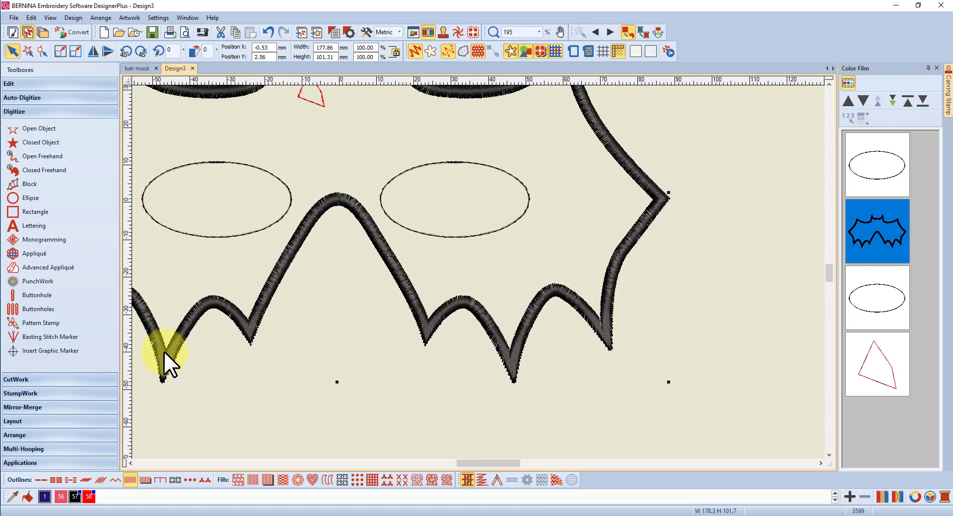
{"action": "scroll", "coordinate": [479, 272], "scroll_direction": "down", "scroll_amount": 1}
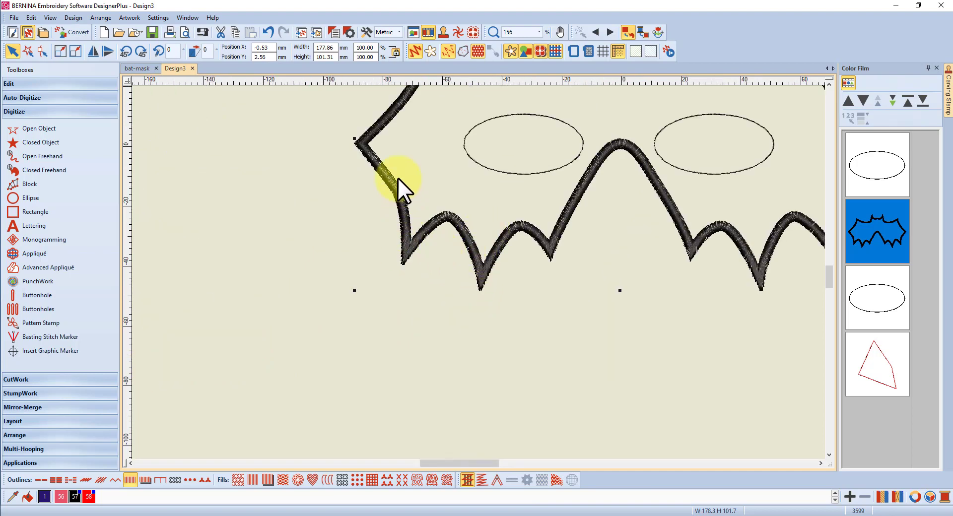
{"action": "scroll", "coordinate": [511, 203], "scroll_direction": "down", "scroll_amount": 1}
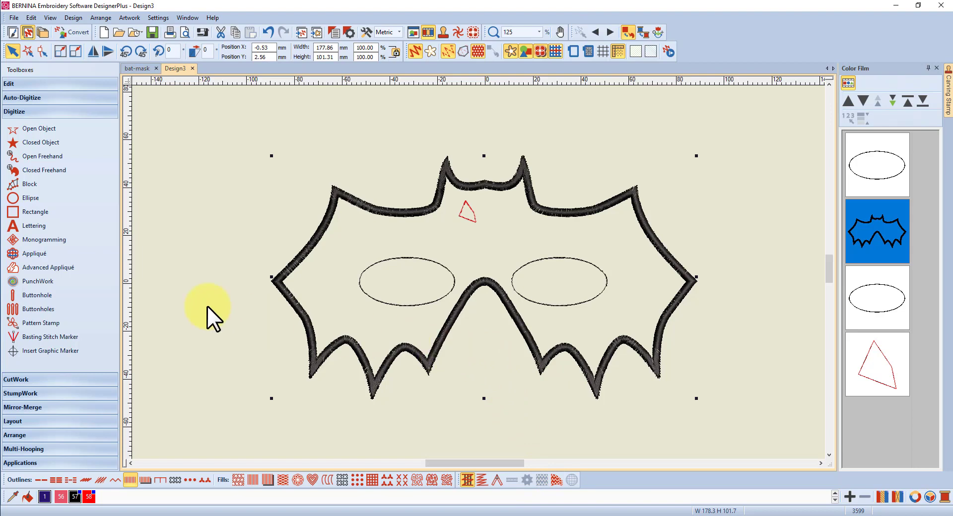
{"action": "left_click", "coordinate": [60, 268]}
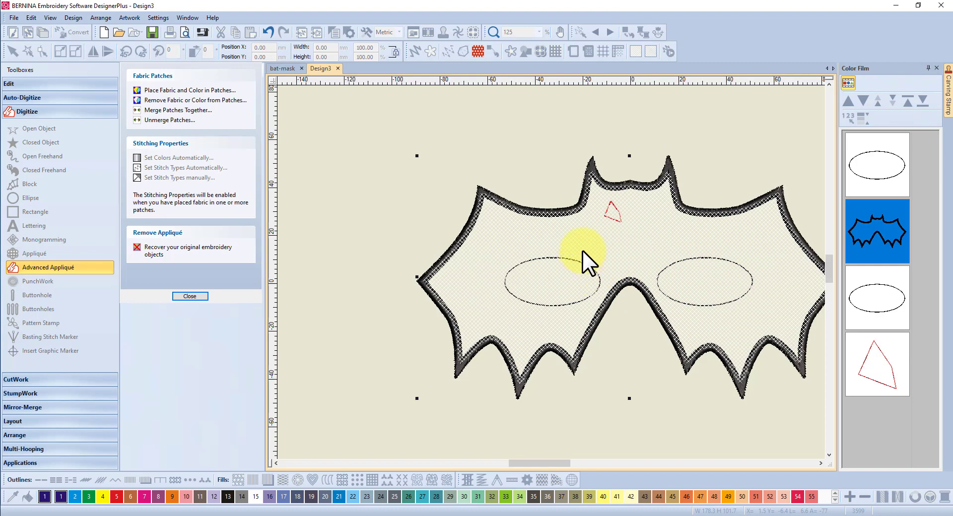
{"action": "left_click", "coordinate": [184, 92]}
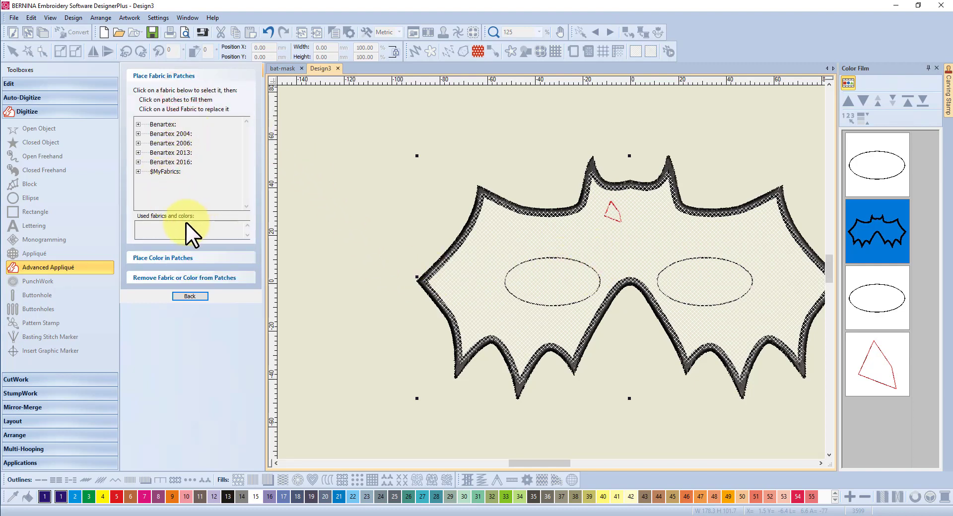
{"action": "left_click", "coordinate": [170, 258]}
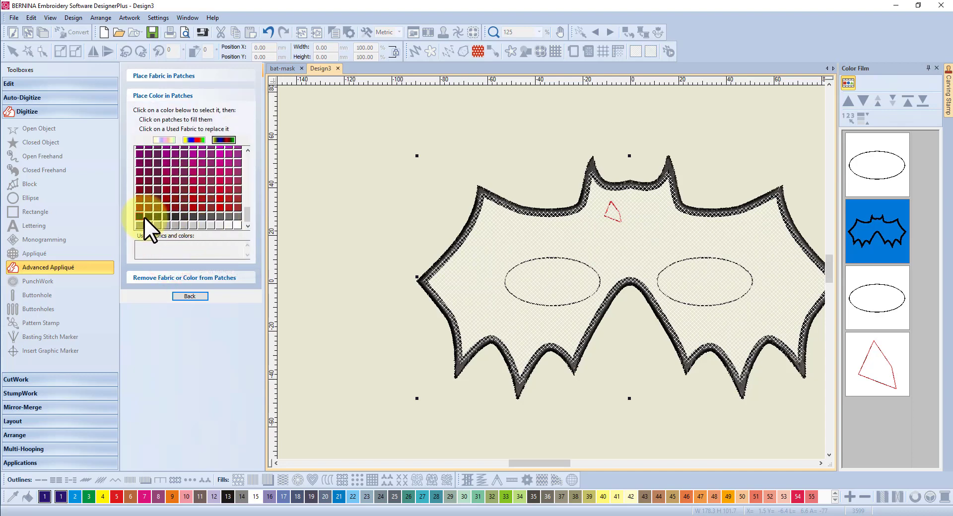
{"action": "left_click", "coordinate": [140, 218]}
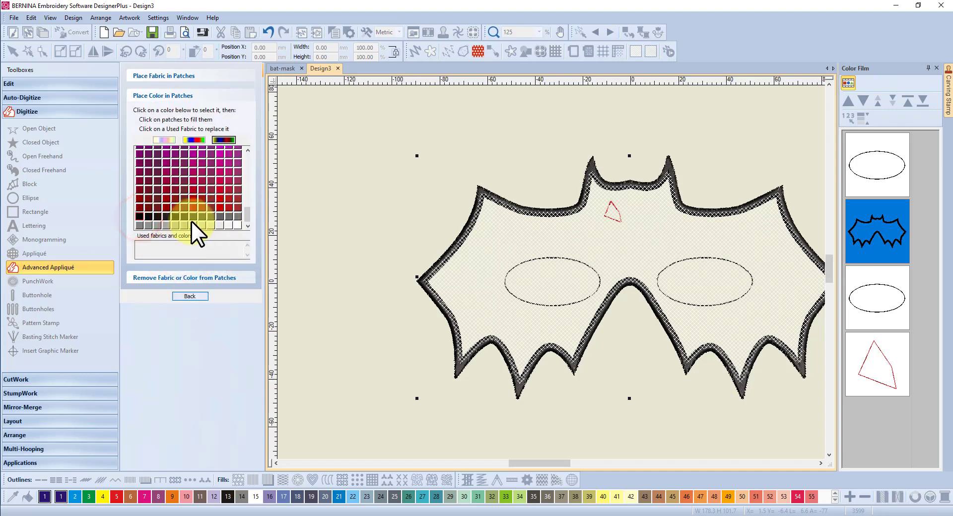
{"action": "left_click", "coordinate": [485, 262]}
{"action": "left_click", "coordinate": [485, 261]}
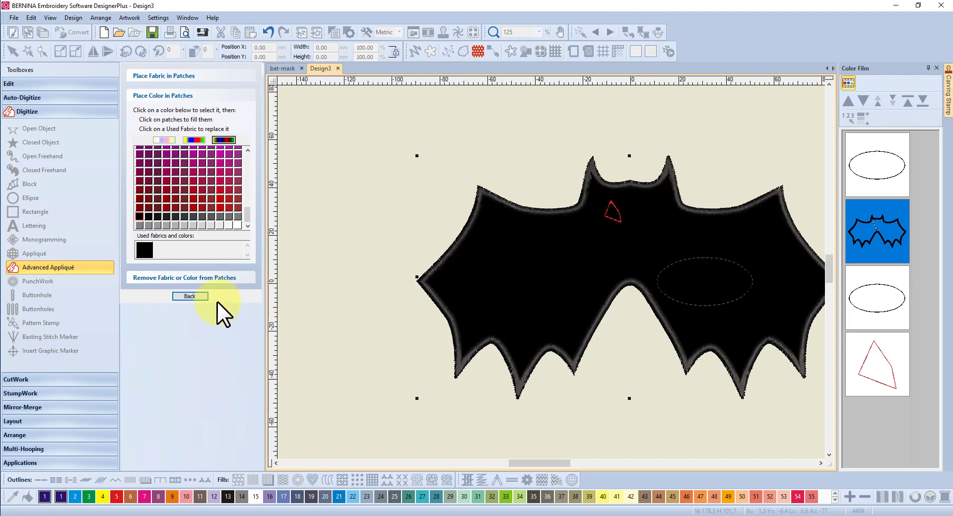
{"action": "left_click", "coordinate": [190, 296]}
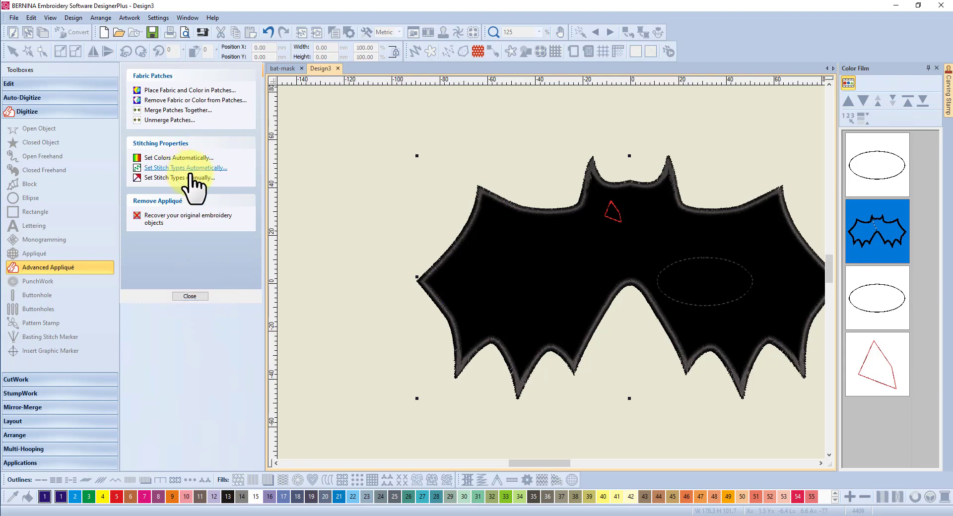
{"action": "left_click", "coordinate": [188, 297]}
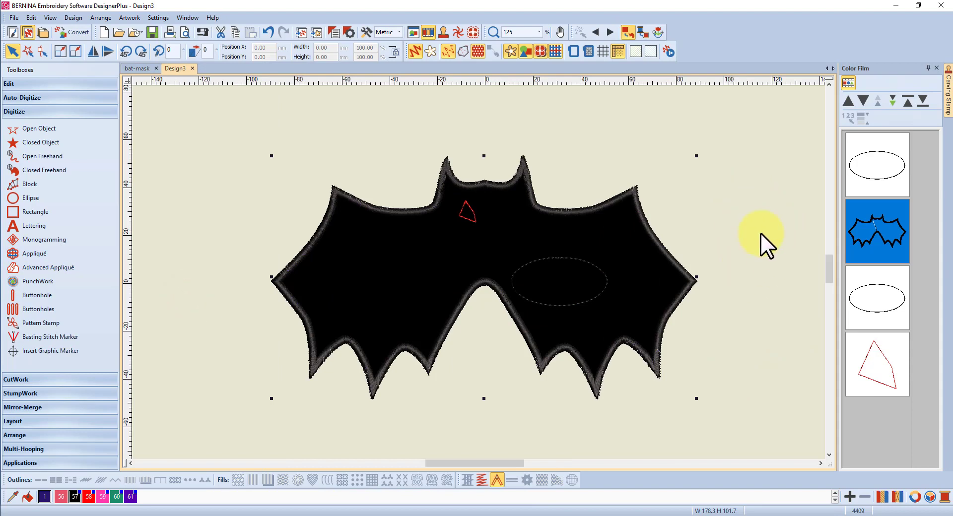
Step: Select the bat appliqué and expand the Color Film to separate colors to examine its pink color 59 entry
{"action": "left_click", "coordinate": [768, 201]}
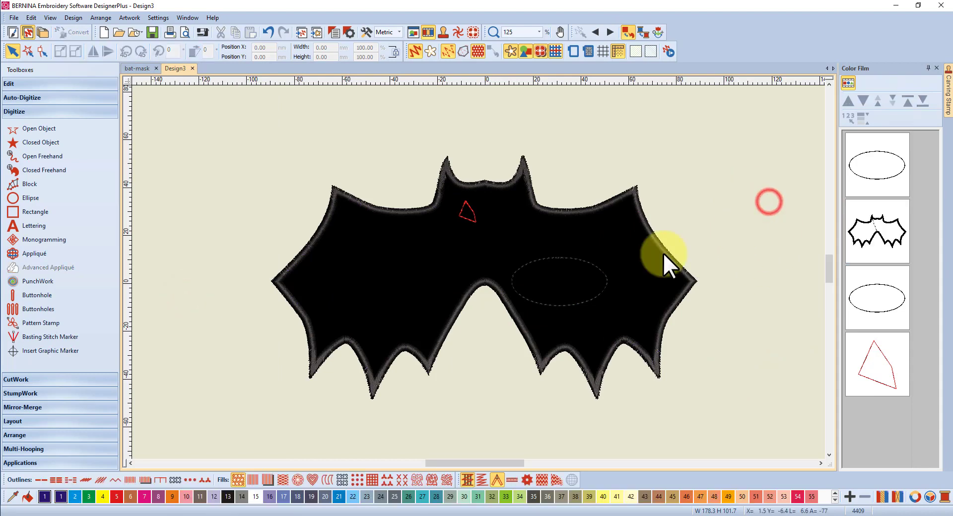
{"action": "left_click", "coordinate": [607, 264]}
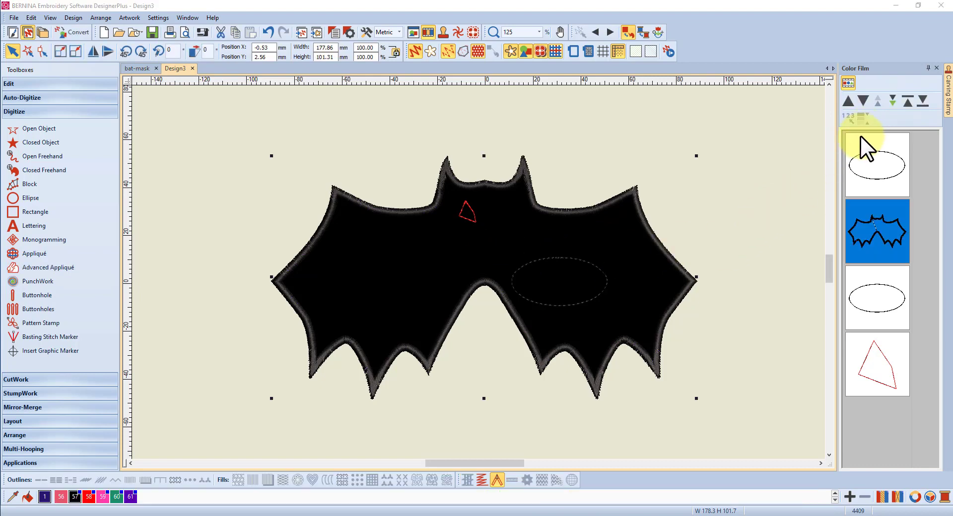
{"action": "left_click", "coordinate": [847, 82]}
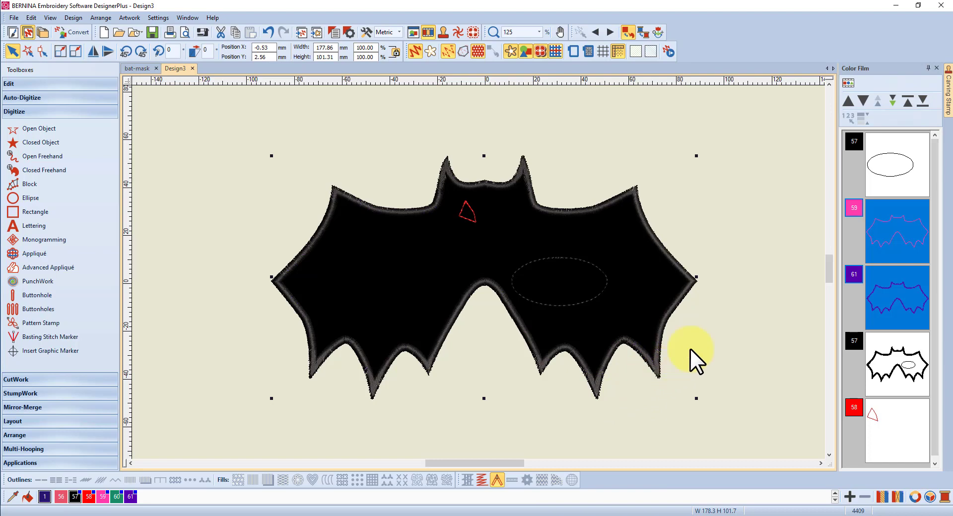
{"action": "left_click", "coordinate": [908, 242]}
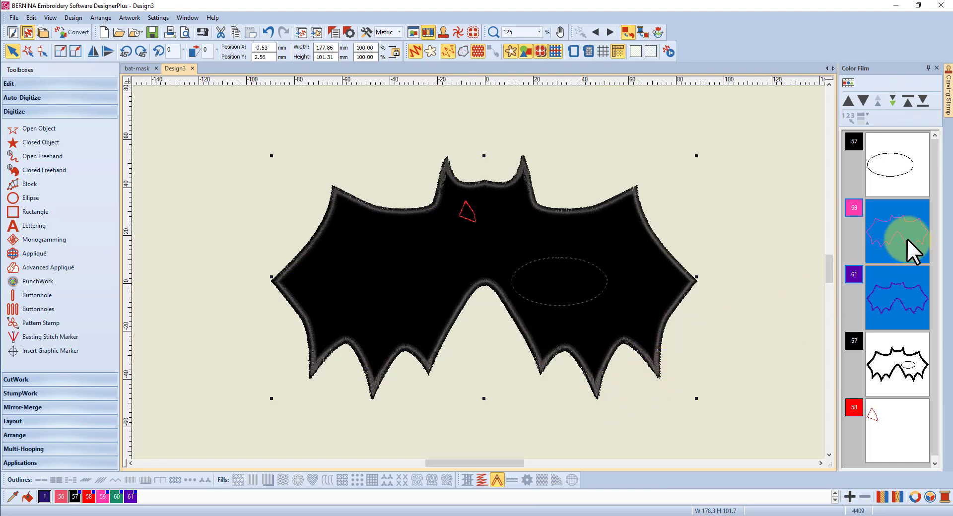
Step: Show the individual objects in the Color Film and break apart the selected bat appliqué into its component lines
{"action": "left_click", "coordinate": [848, 83]}
{"action": "left_click", "coordinate": [875, 234]}
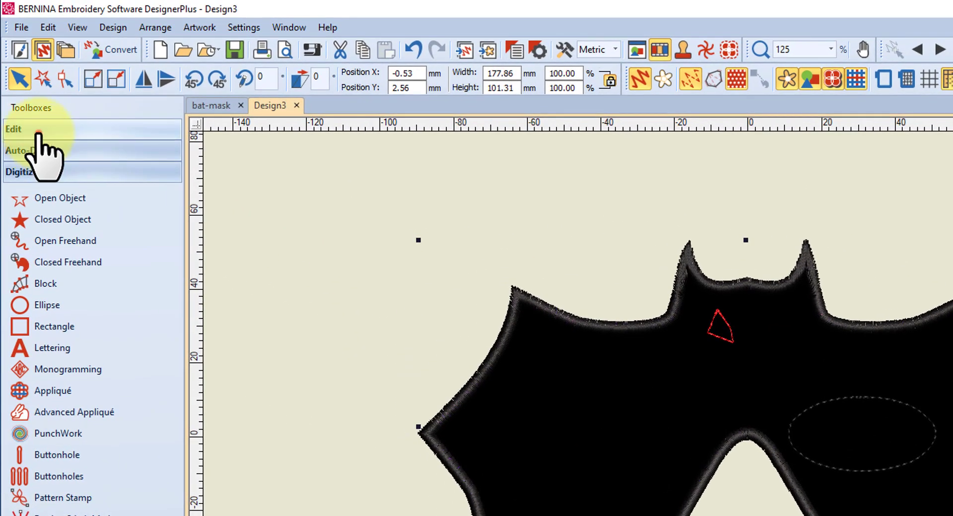
{"action": "left_click", "coordinate": [38, 131]}
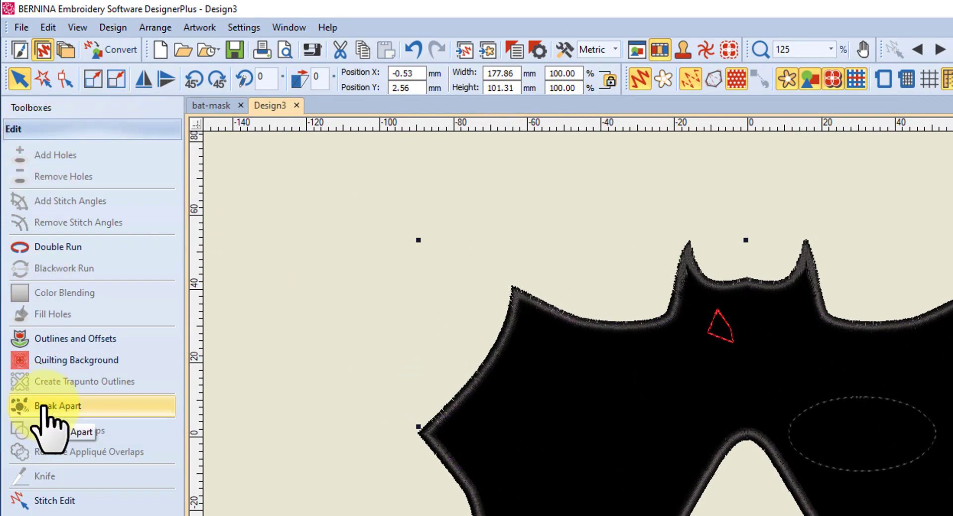
{"action": "left_click", "coordinate": [44, 406]}
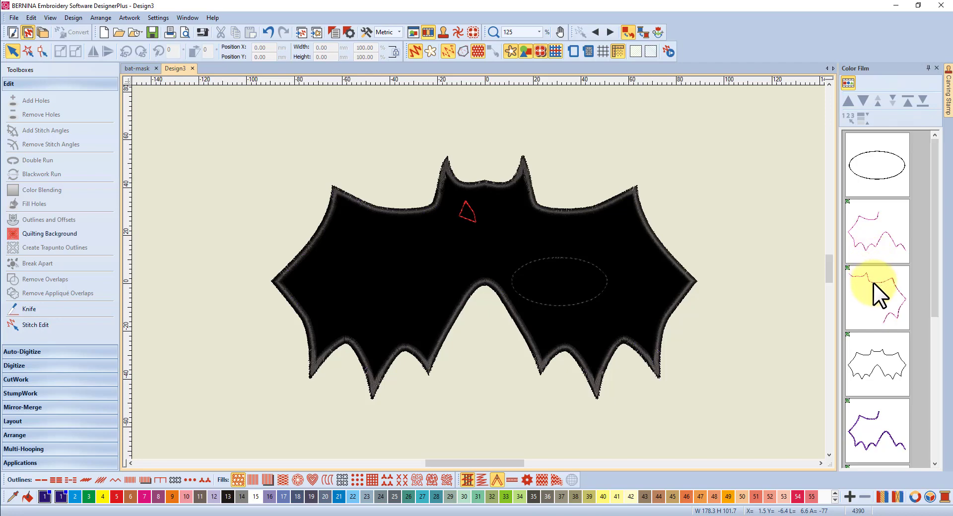
Step: Review the appliqué's separated pieces in the Color Film, and hide and show the appliqué fabric to check the stitching beneath
{"action": "left_click_drag", "start_coordinate": [937, 256], "coordinate": [941, 333]}
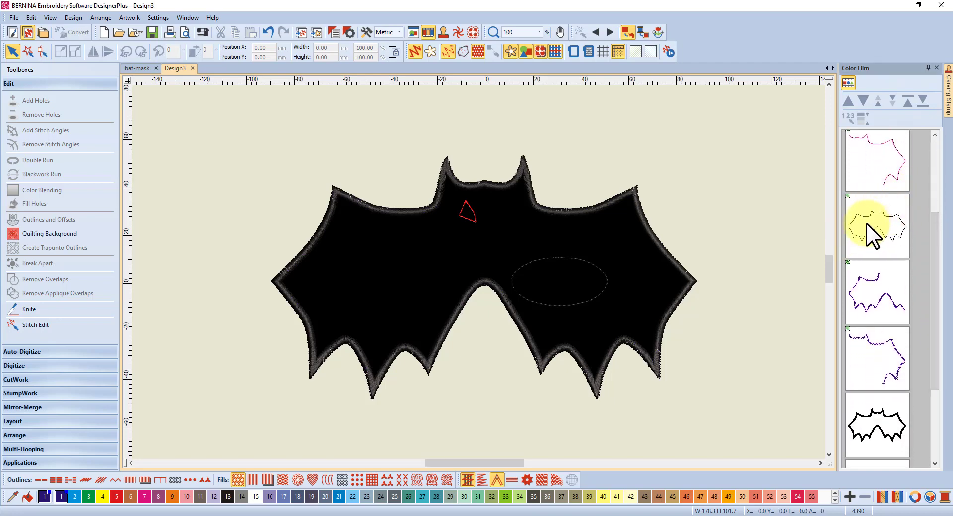
{"action": "left_click", "coordinate": [555, 51]}
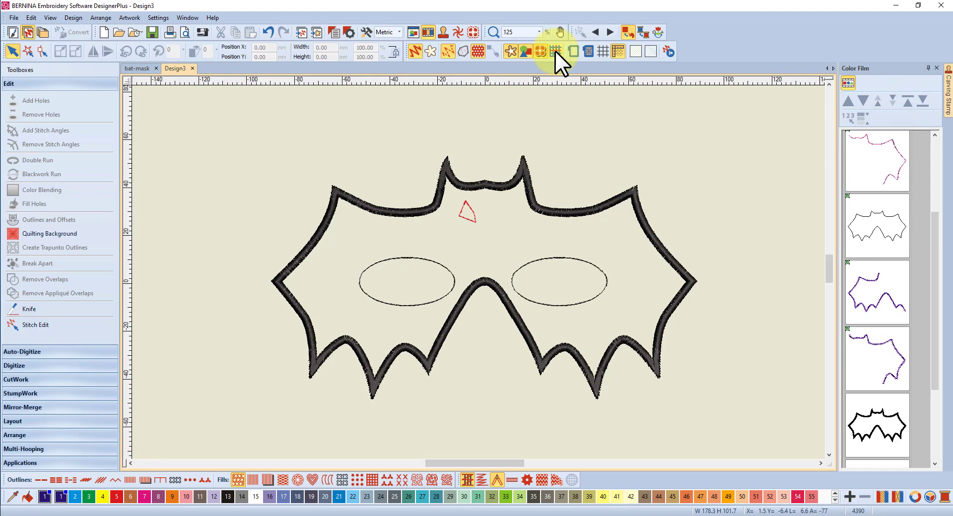
{"action": "left_click", "coordinate": [555, 50]}
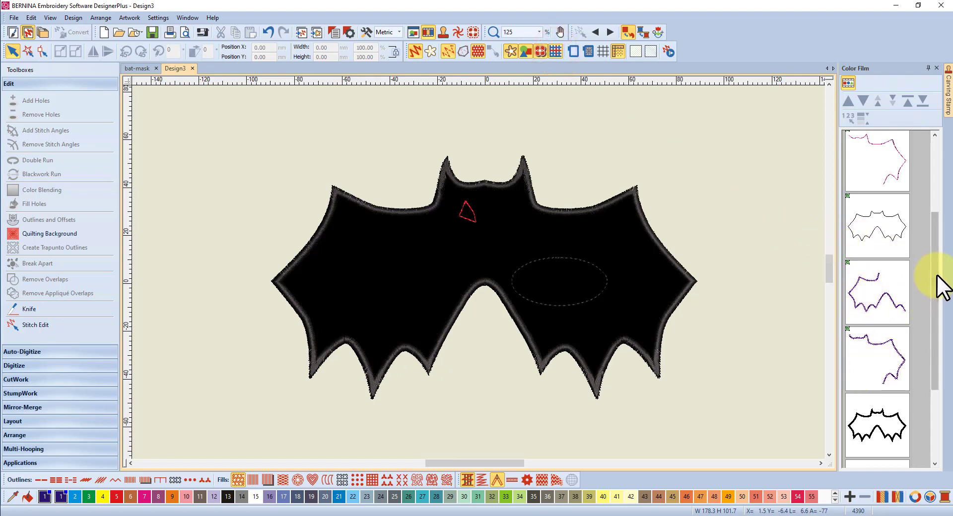
Step: Select the separated satin bat outline in the Color Film and turn on its mitered corners effect
{"action": "left_click_drag", "start_coordinate": [936, 275], "coordinate": [937, 346]}
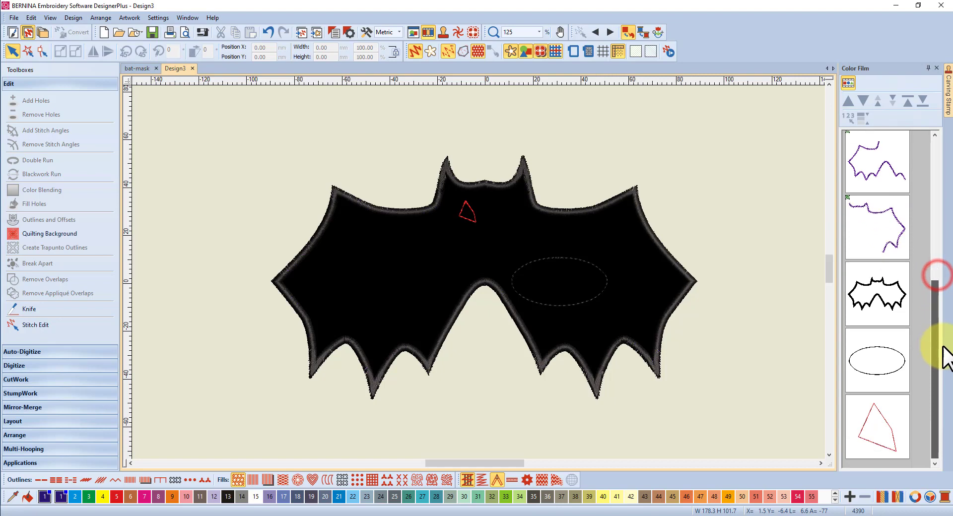
{"action": "left_click", "coordinate": [882, 296]}
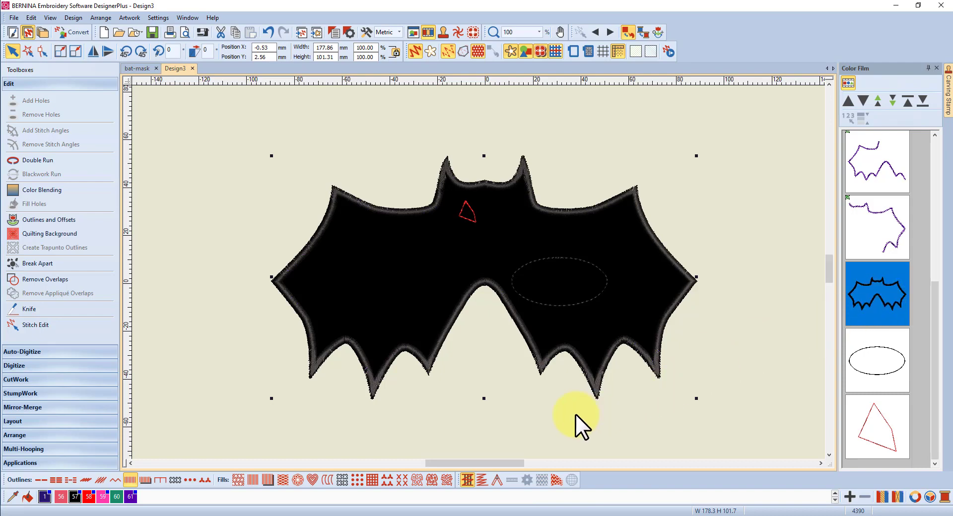
{"action": "left_click", "coordinate": [498, 480]}
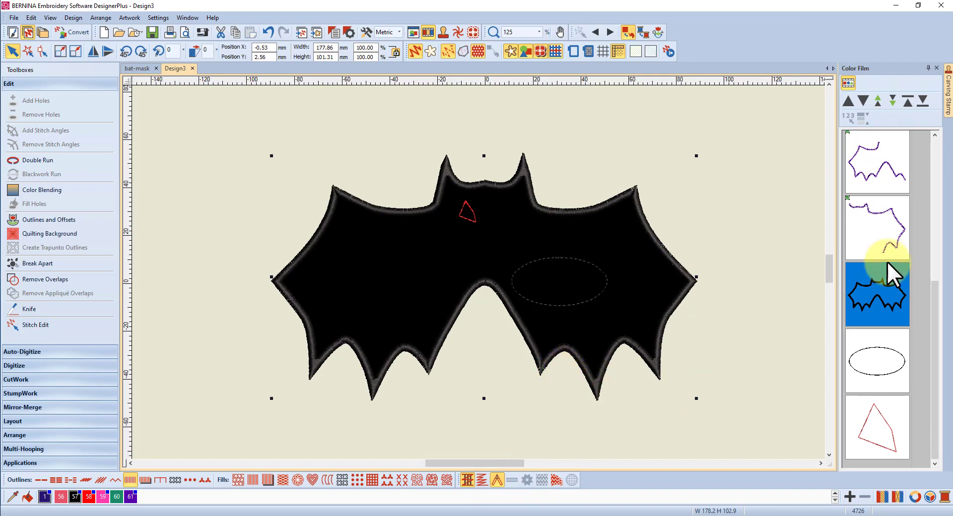
Step: Locate the split purple and pink bat outline pieces in the Color Film
{"action": "left_click", "coordinate": [935, 287]}
{"action": "left_click_drag", "start_coordinate": [934, 287], "coordinate": [938, 245]}
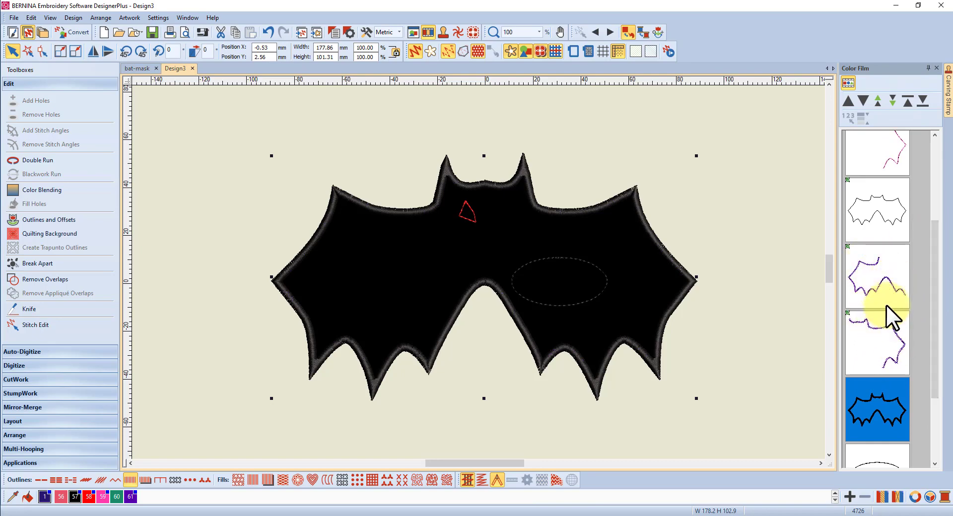
{"action": "left_click_drag", "start_coordinate": [933, 305], "coordinate": [935, 244]}
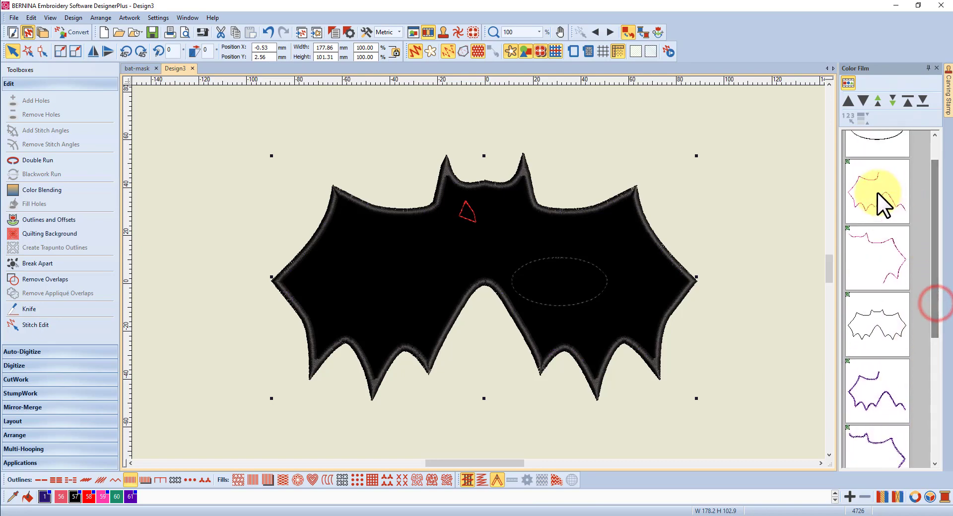